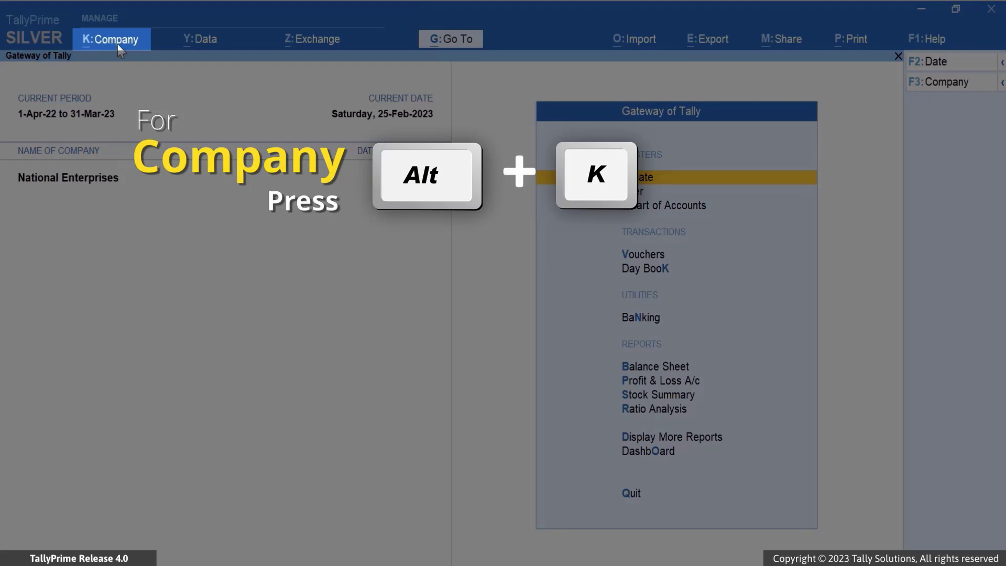
Step: Set Data Entry's 'Allow to add/modify Registered Business WhatsApp Nos.' to No and accept
{"action": "left_click", "coordinate": [118, 47]}
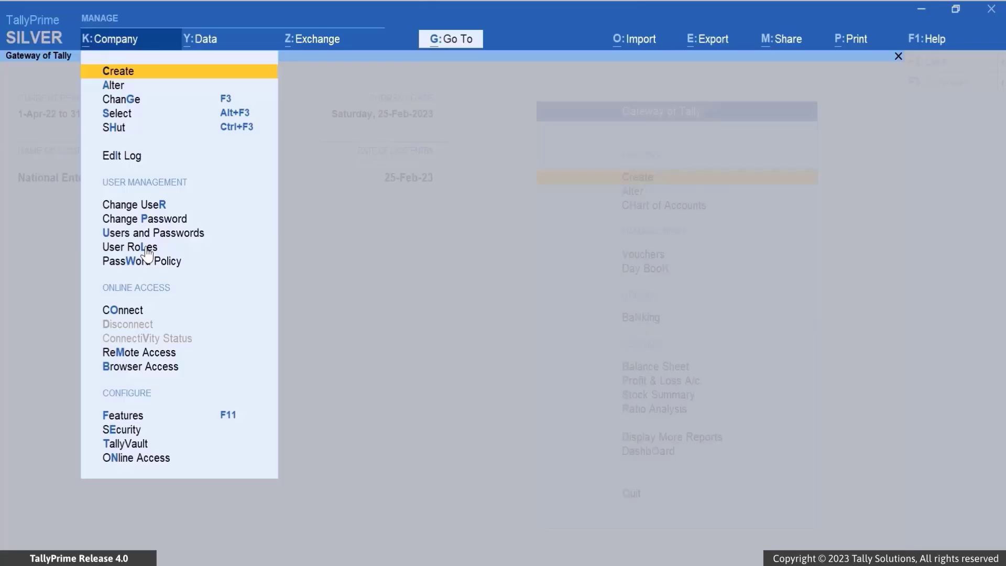
{"action": "left_click", "coordinate": [148, 250]}
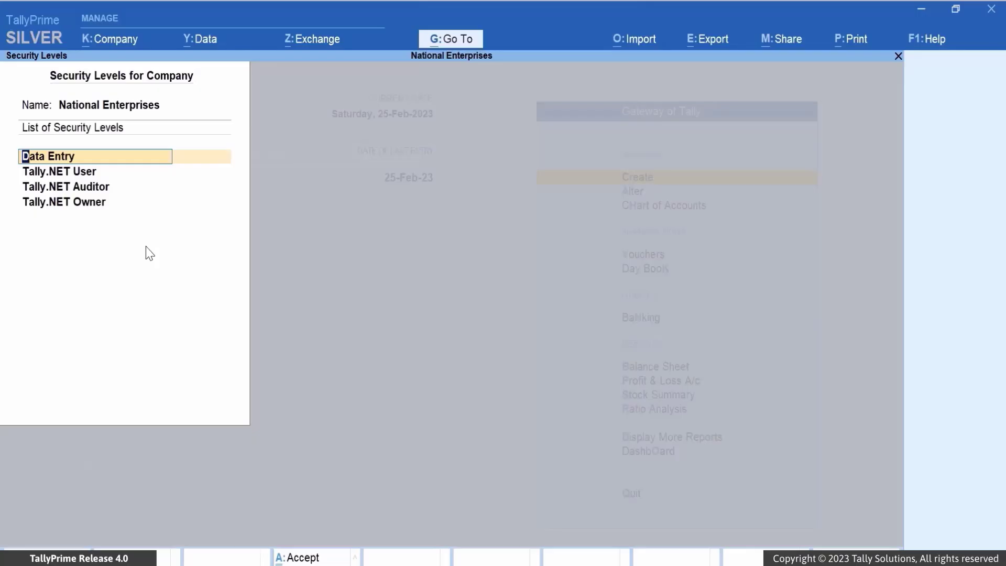
{"action": "key", "text": "Return"}
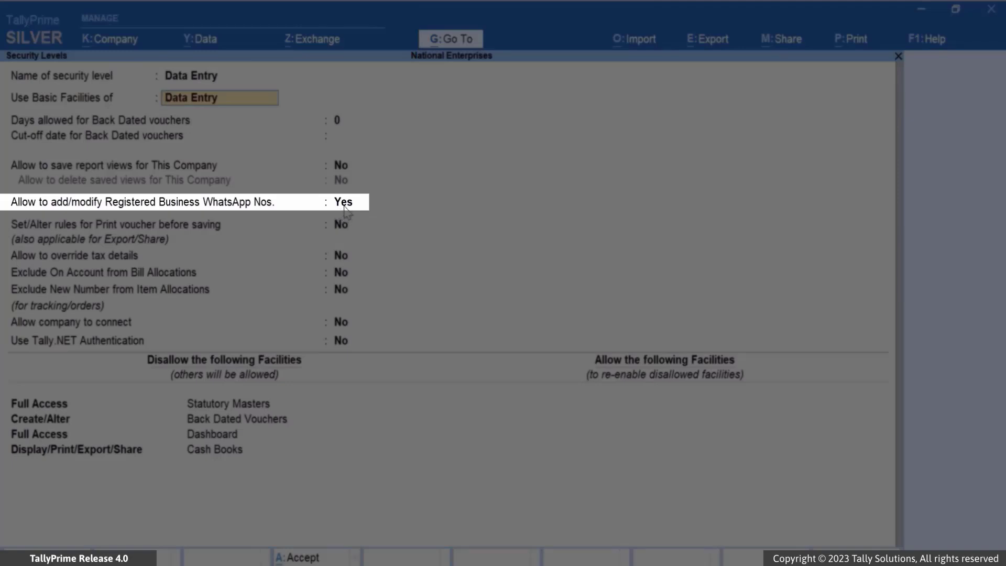
{"action": "left_click", "coordinate": [343, 202]}
{"action": "key", "text": "n"}
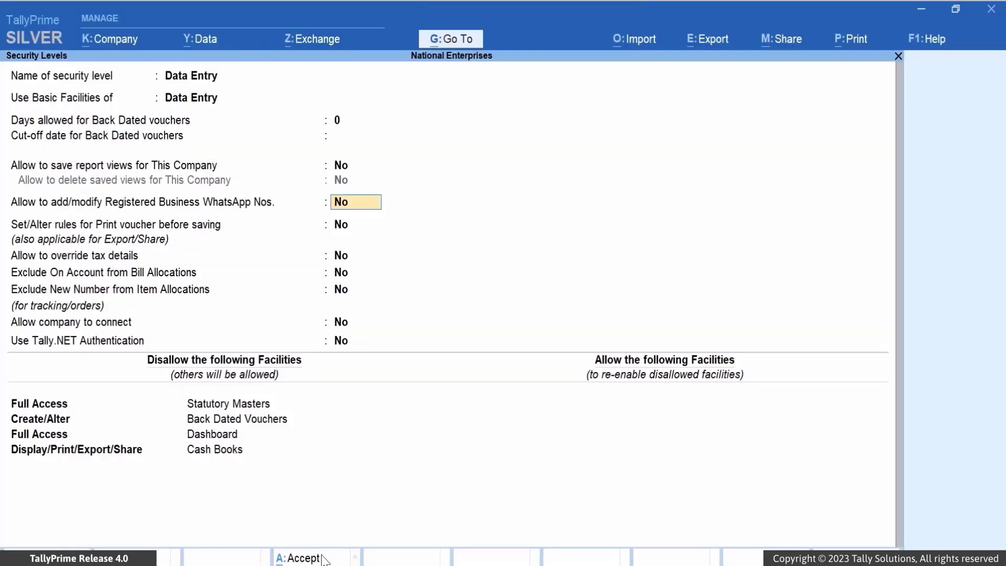
{"action": "left_click", "coordinate": [323, 560]}
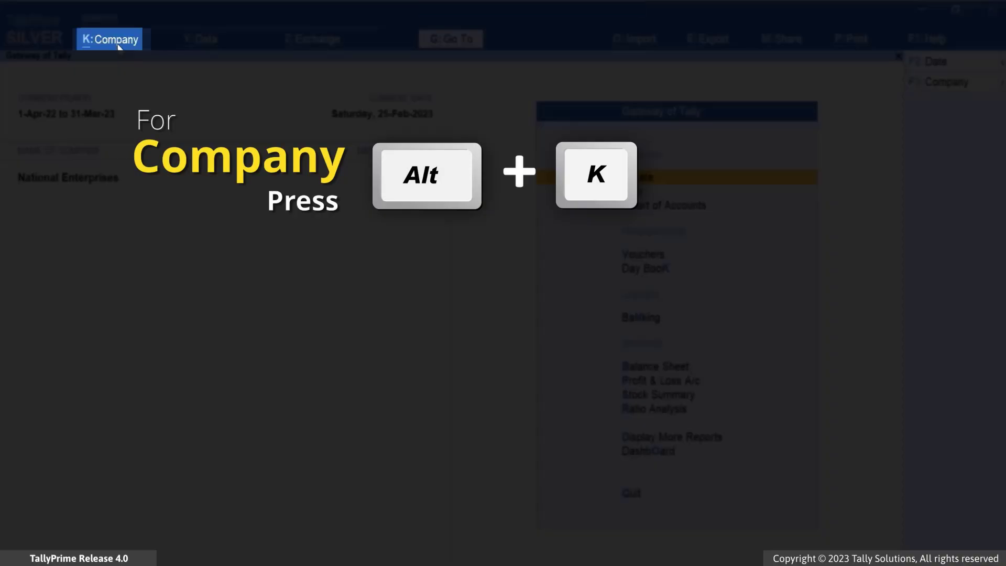
Step: In the Data Entry security level, turn on rules for printing vouchers before saving
{"action": "left_click", "coordinate": [119, 47]}
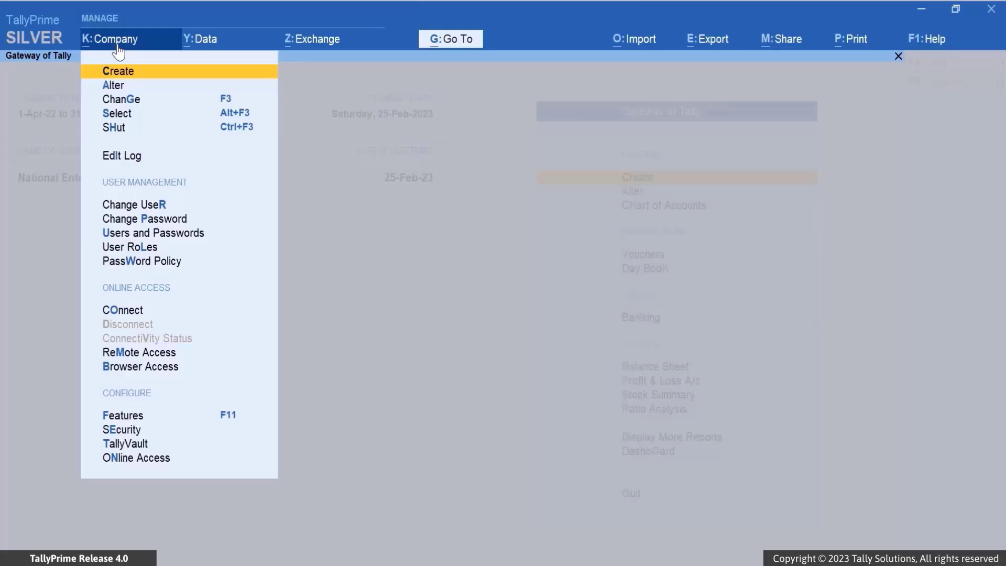
{"action": "left_click", "coordinate": [148, 249]}
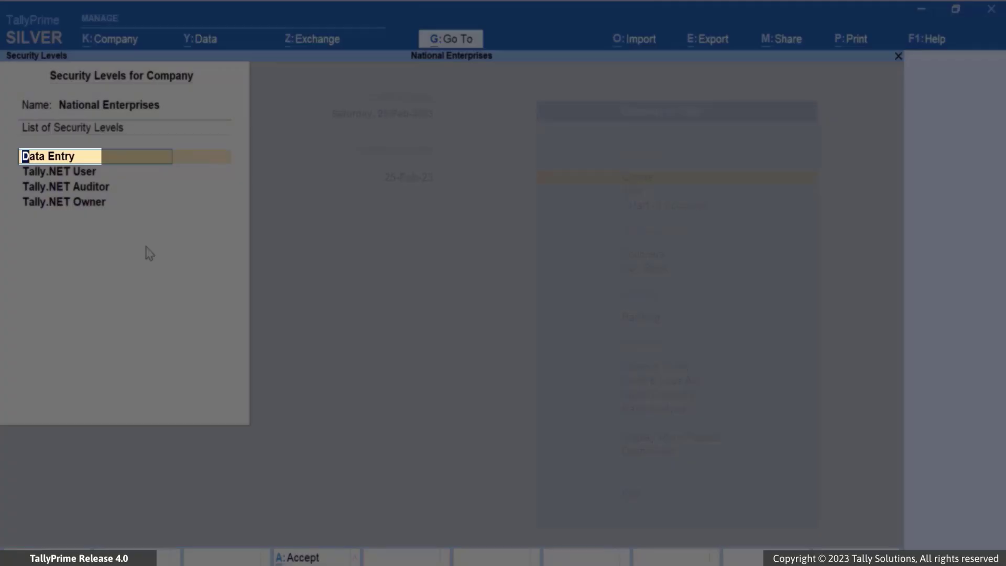
{"action": "key", "text": "Return"}
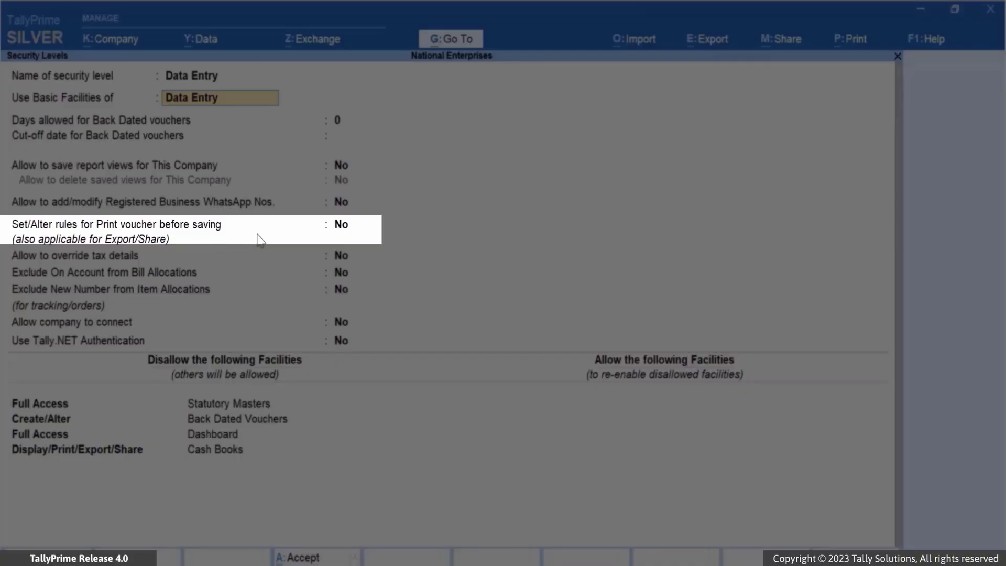
{"action": "left_click", "coordinate": [345, 230]}
{"action": "key", "text": "Return"}
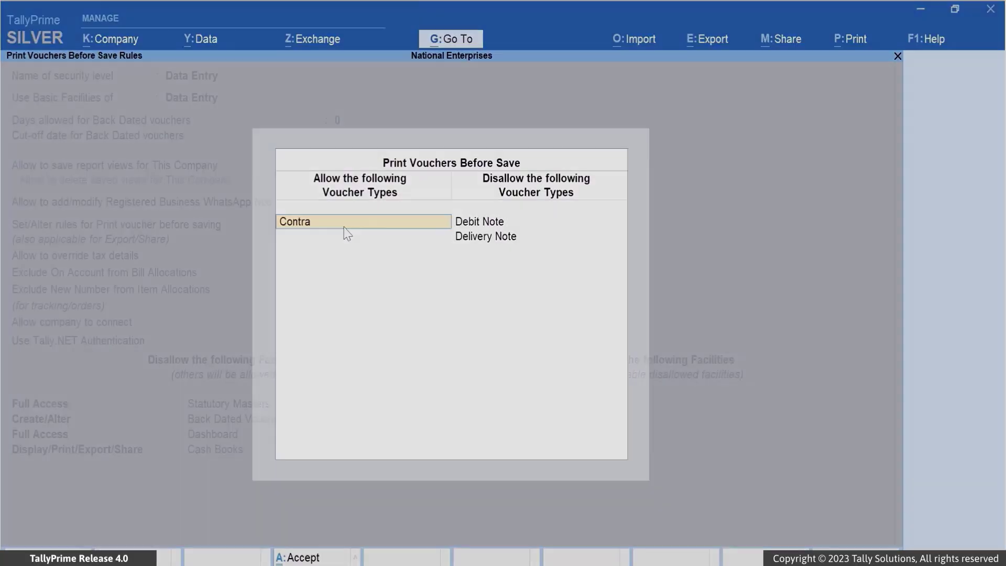
Step: Allow Credit Note and Payment, disallow Payroll and Delivery Note, and accept the rules
{"action": "key", "text": "BackSpace"}
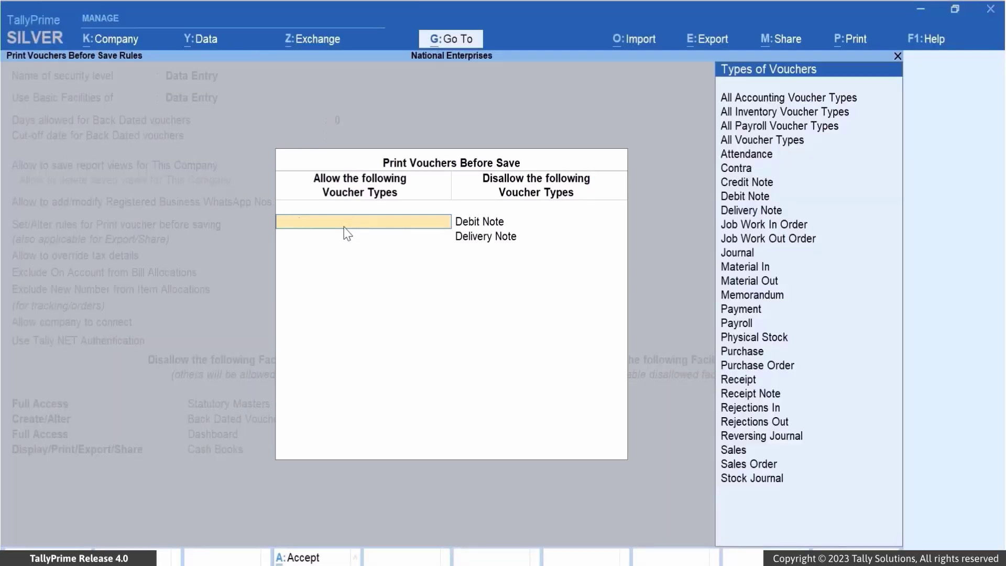
{"action": "left_click", "coordinate": [738, 182]}
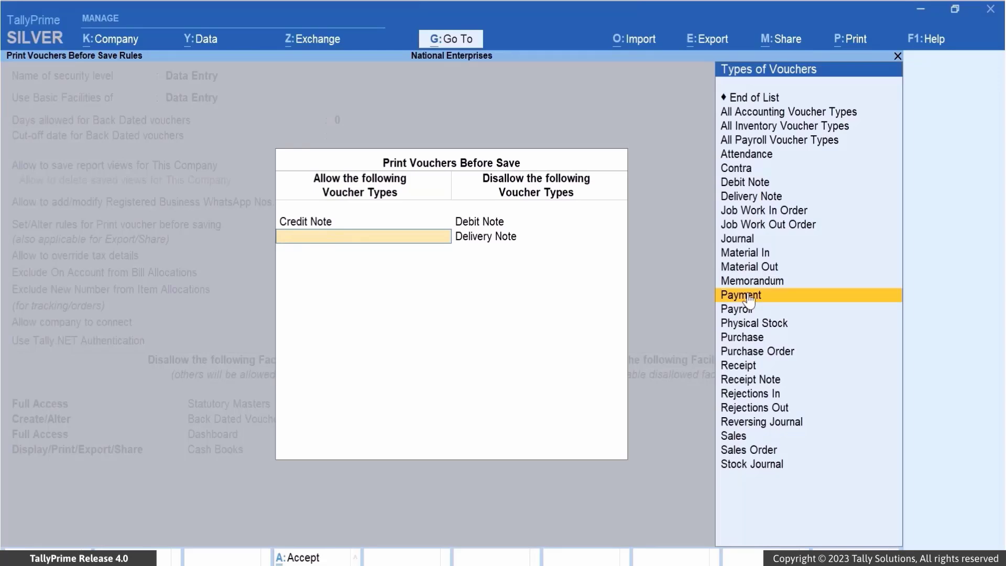
{"action": "left_click", "coordinate": [745, 293]}
{"action": "key", "text": "Return"}
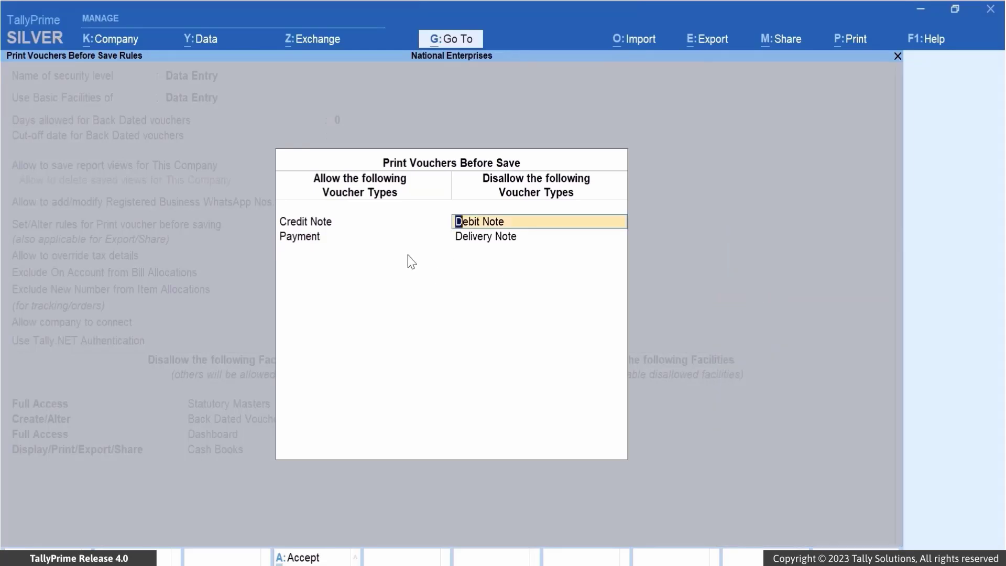
{"action": "key", "text": "BackSpace"}
{"action": "left_click", "coordinate": [746, 337]}
{"action": "key", "text": "Return"}
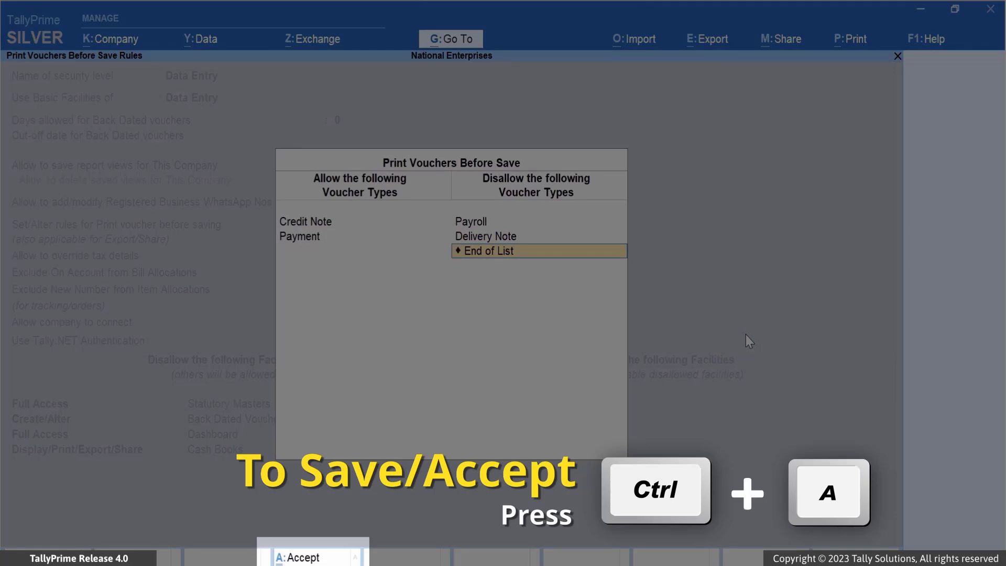
{"action": "key", "text": "ctrl+a"}
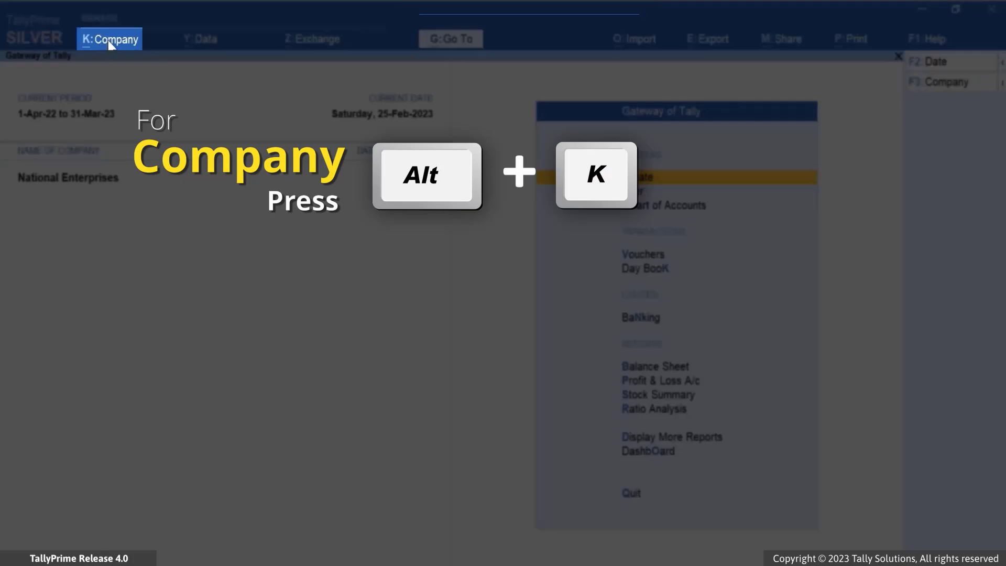
Step: Add Cash Books under Display/Print/Export/Share to Data Entry's disallowed facilities and save
{"action": "left_click", "coordinate": [110, 44]}
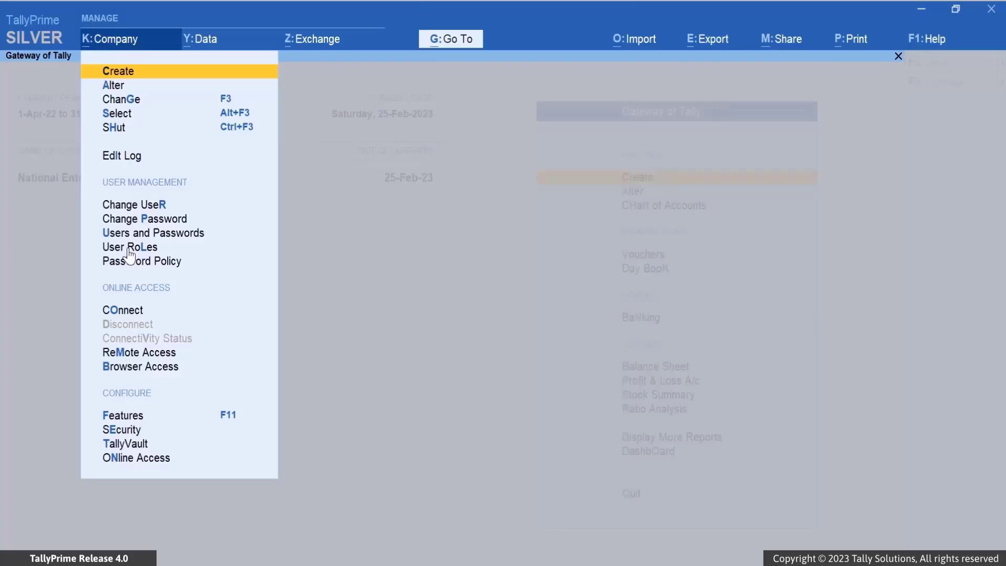
{"action": "left_click", "coordinate": [130, 249]}
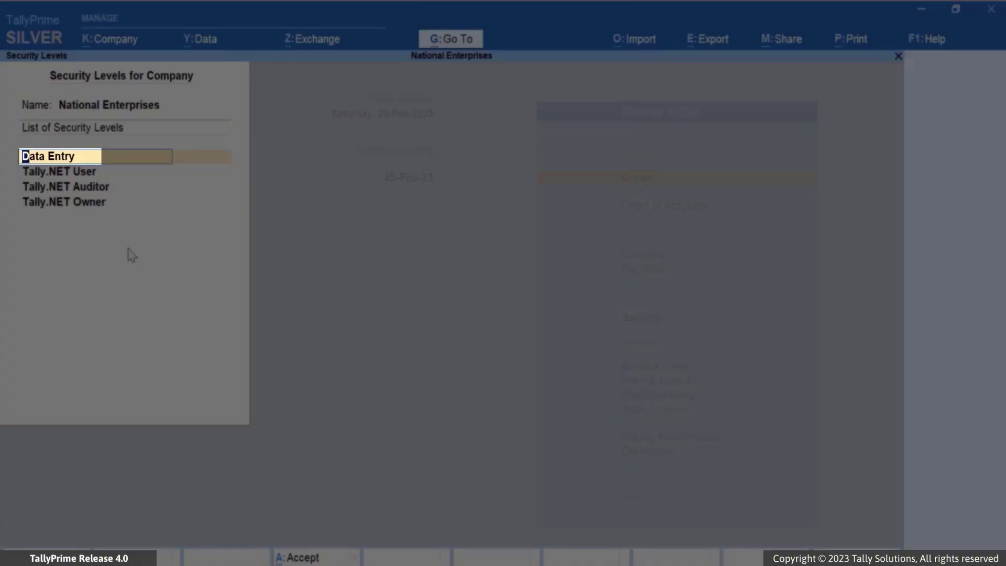
{"action": "key", "text": "Return"}
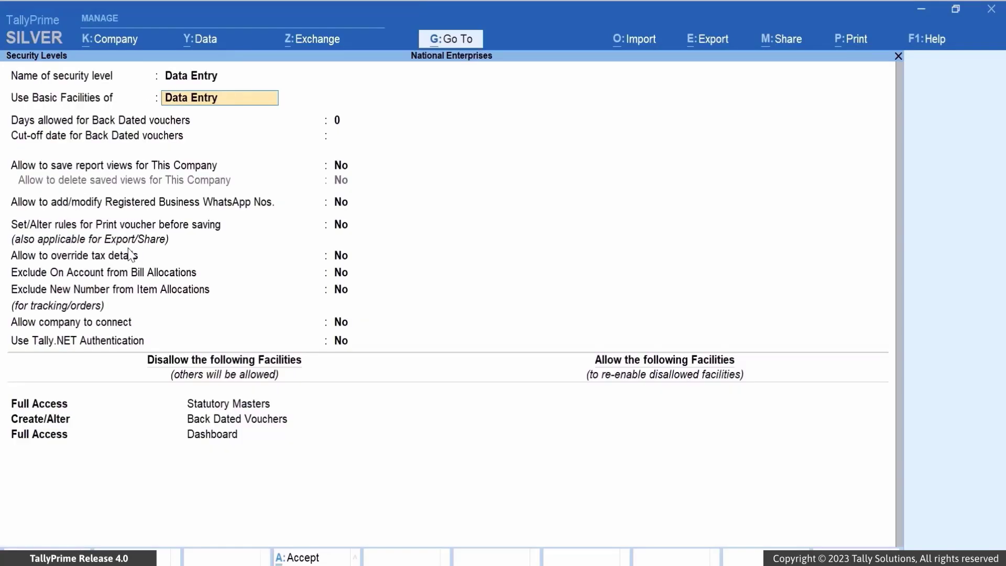
{"action": "left_click", "coordinate": [62, 438]}
{"action": "key", "text": "Return"}
{"action": "key", "text": "Return"}
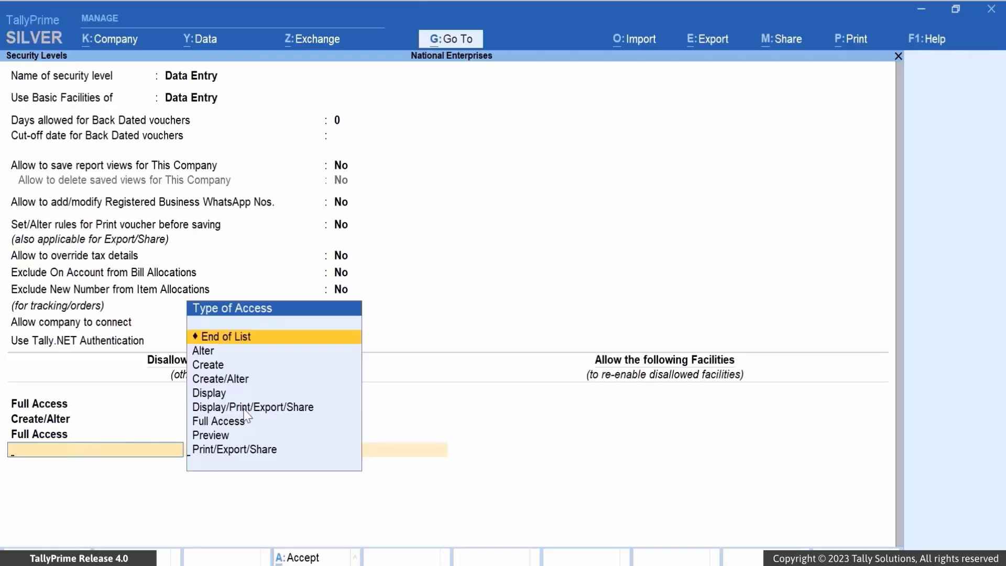
{"action": "left_click", "coordinate": [244, 409]}
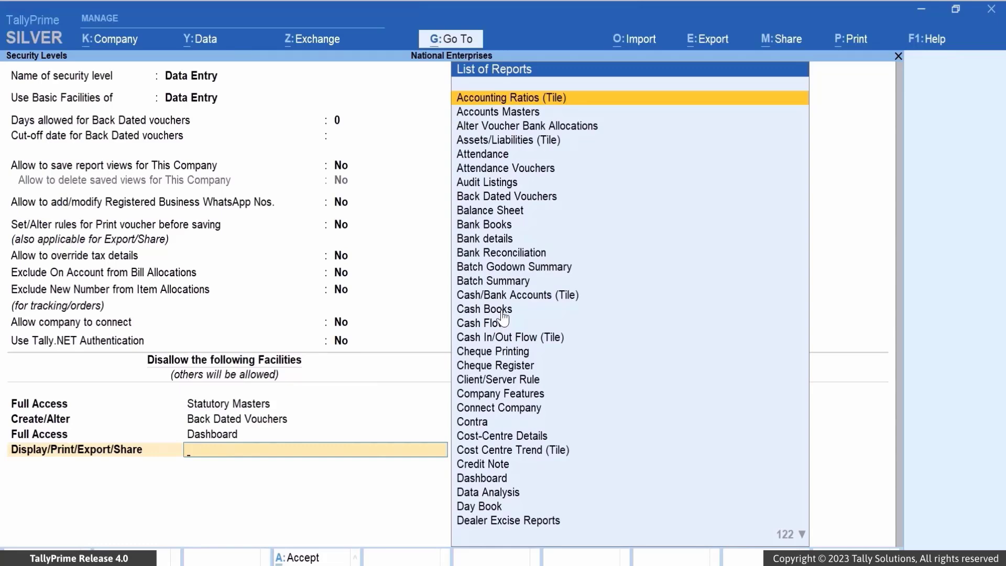
{"action": "key", "text": "Escape"}
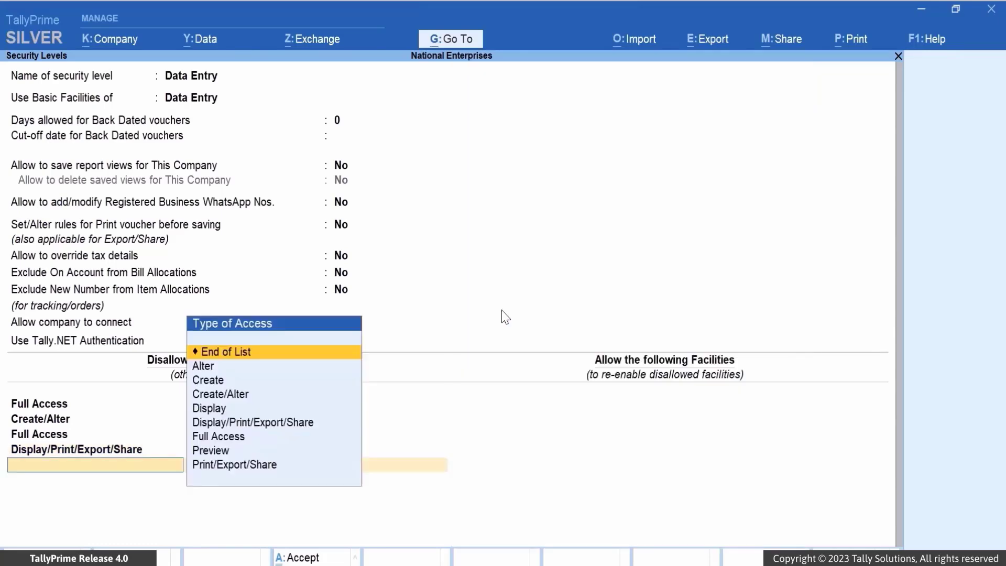
{"action": "left_click", "coordinate": [270, 356]}
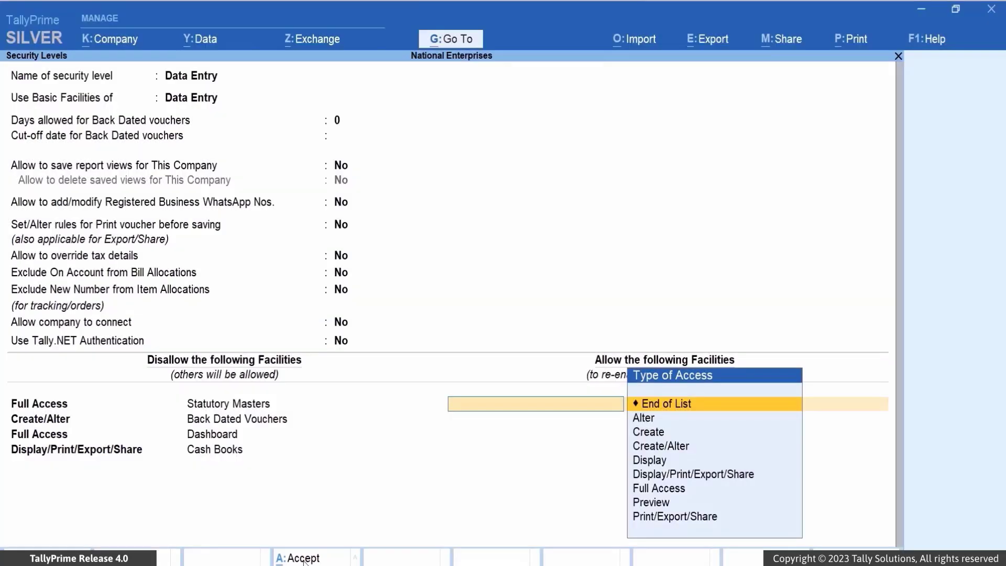
{"action": "left_click", "coordinate": [304, 559]}
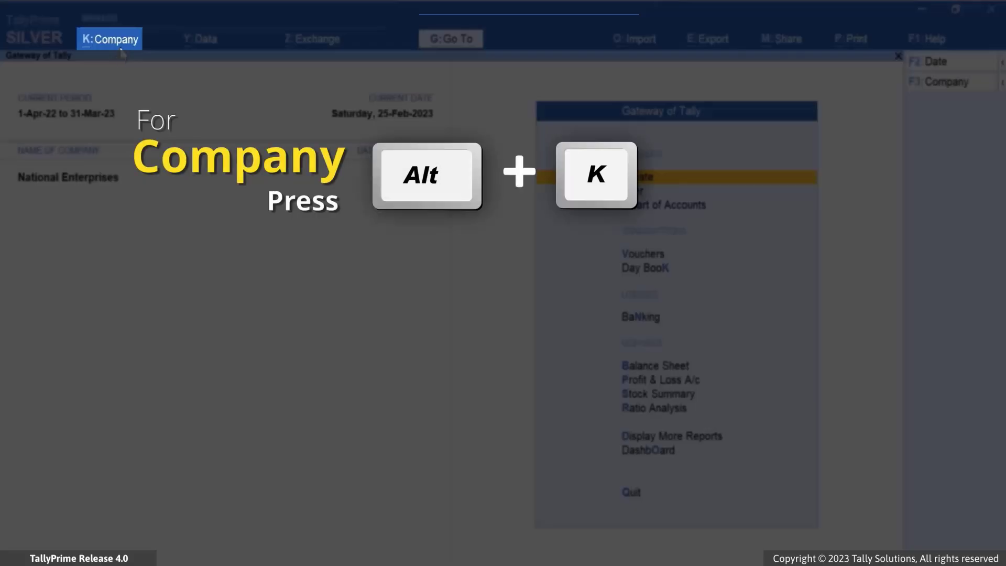
Step: In Users and Passwords configuration, set Disallow Registered Business WhatsApp Nos. to Yes
{"action": "key", "text": "alt+k"}
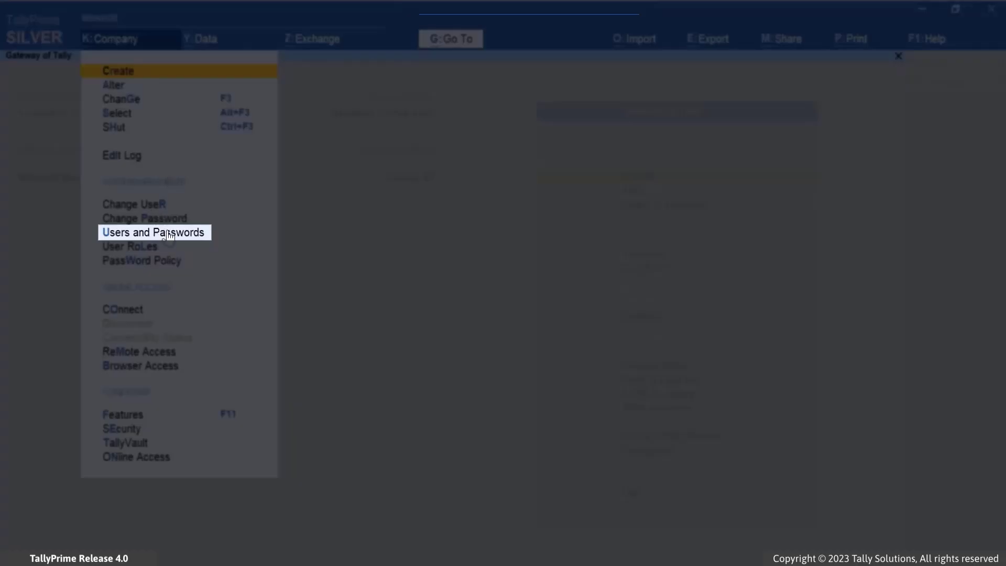
{"action": "left_click", "coordinate": [169, 233]}
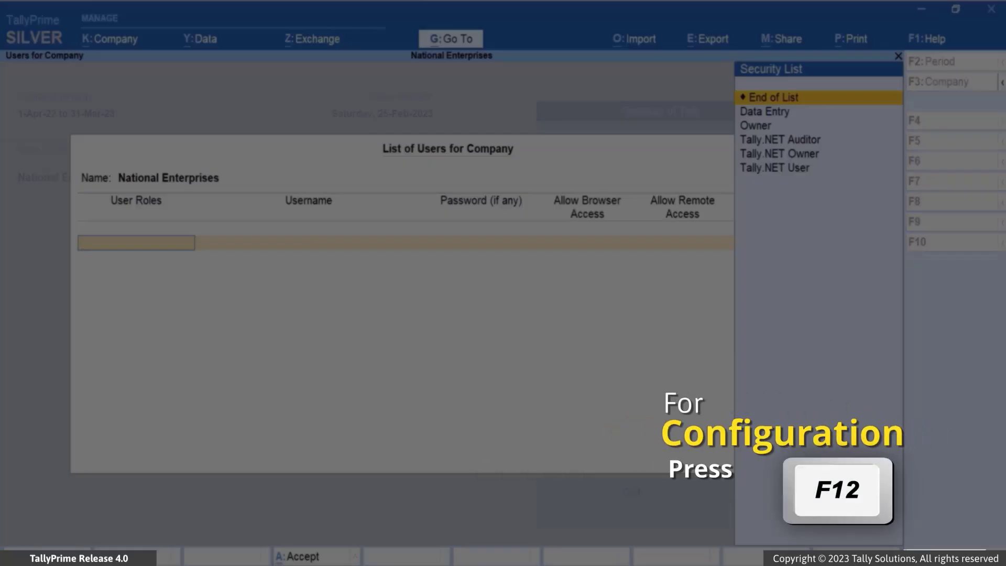
{"action": "key", "text": "F12"}
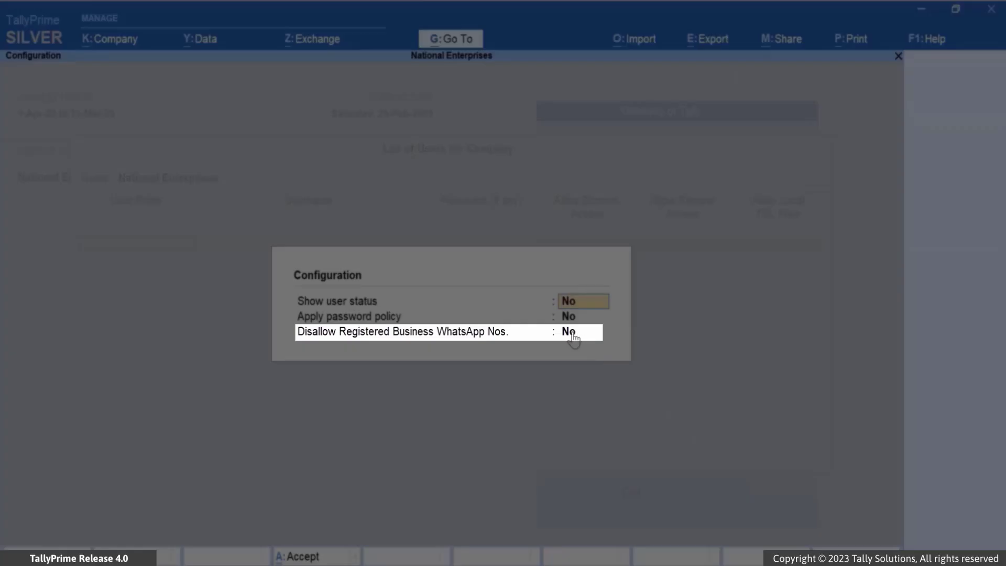
{"action": "left_click", "coordinate": [571, 333]}
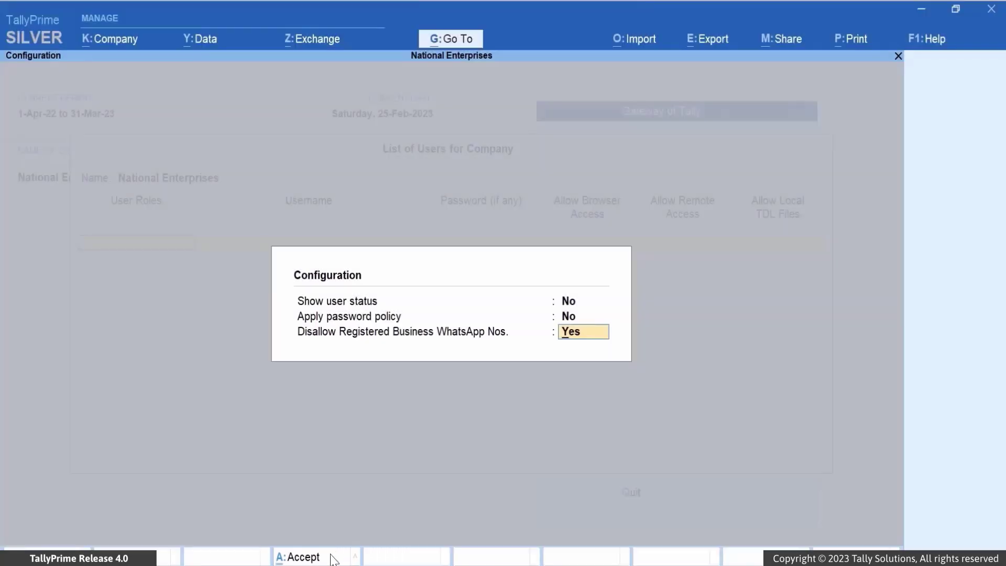
{"action": "left_click", "coordinate": [331, 557]}
Step: Add a Data Entry user, entering the new user's username and password
{"action": "left_click", "coordinate": [787, 113]}
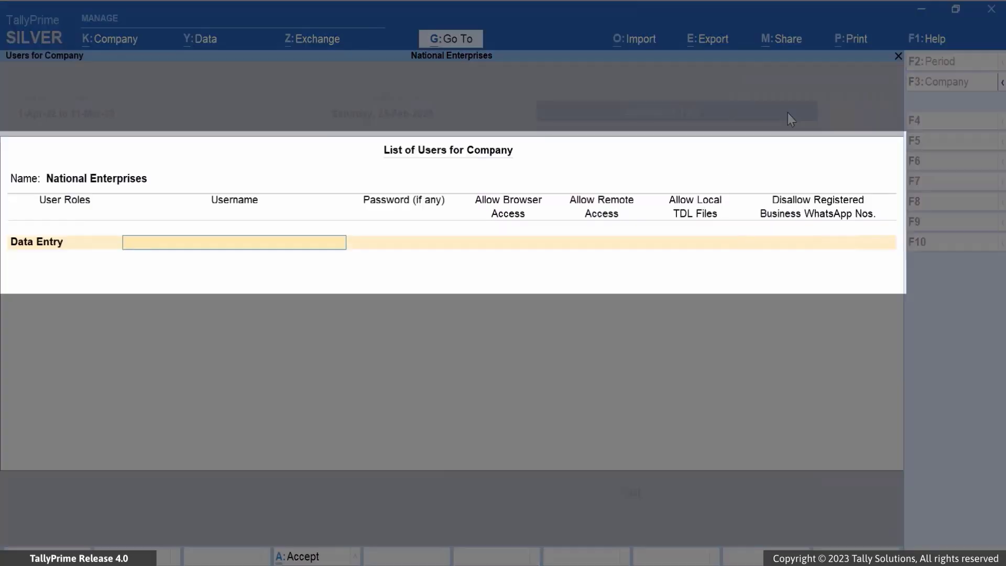
{"action": "type", "text": "Ramesh"}
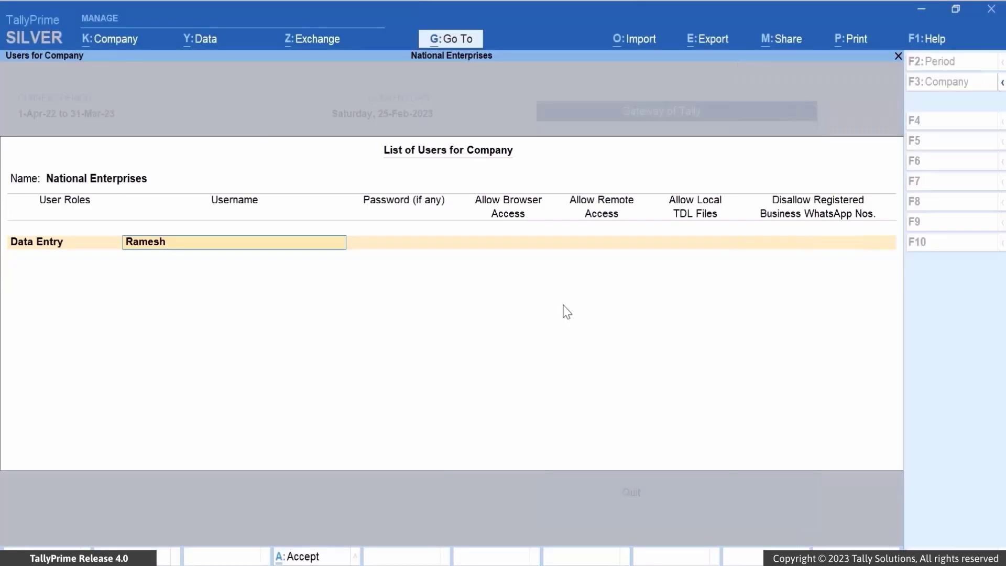
{"action": "key", "text": "Return"}
{"action": "type", "text": "******"}
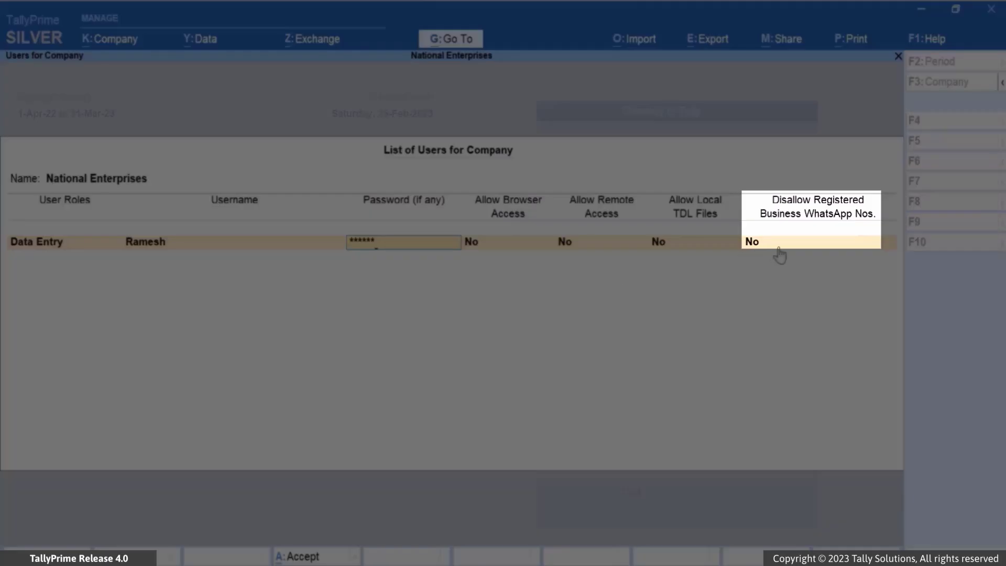
Step: Disallow the Dream Enterprises and Raj Textiles WhatsApp numbers for this user and save the list
{"action": "left_click", "coordinate": [779, 255]}
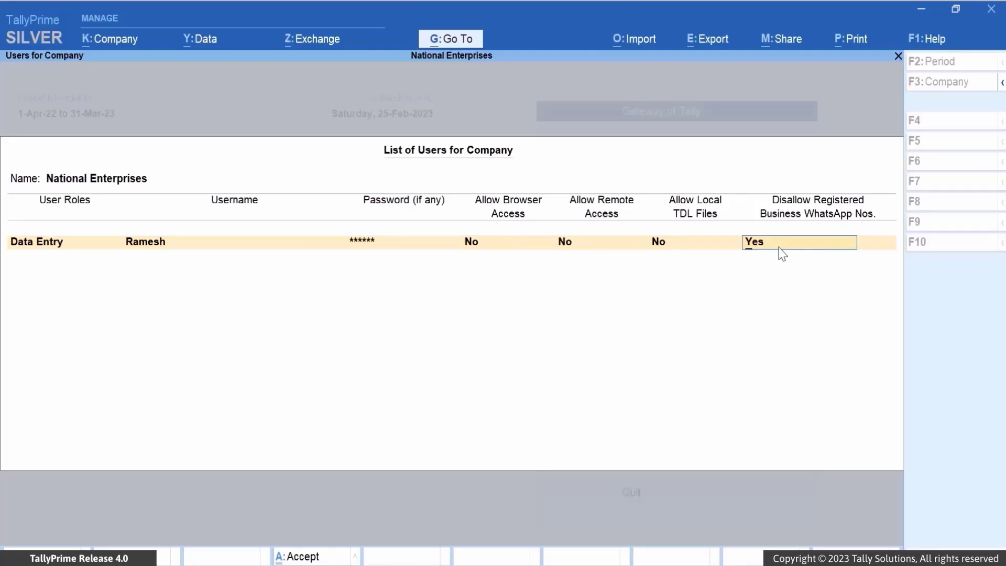
{"action": "key", "text": "Return"}
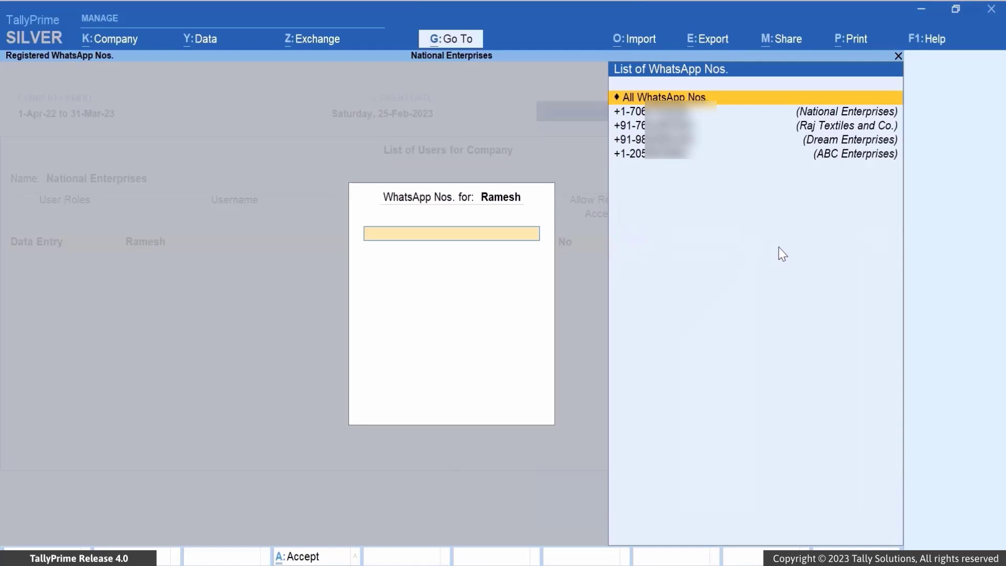
{"action": "left_click", "coordinate": [670, 139]}
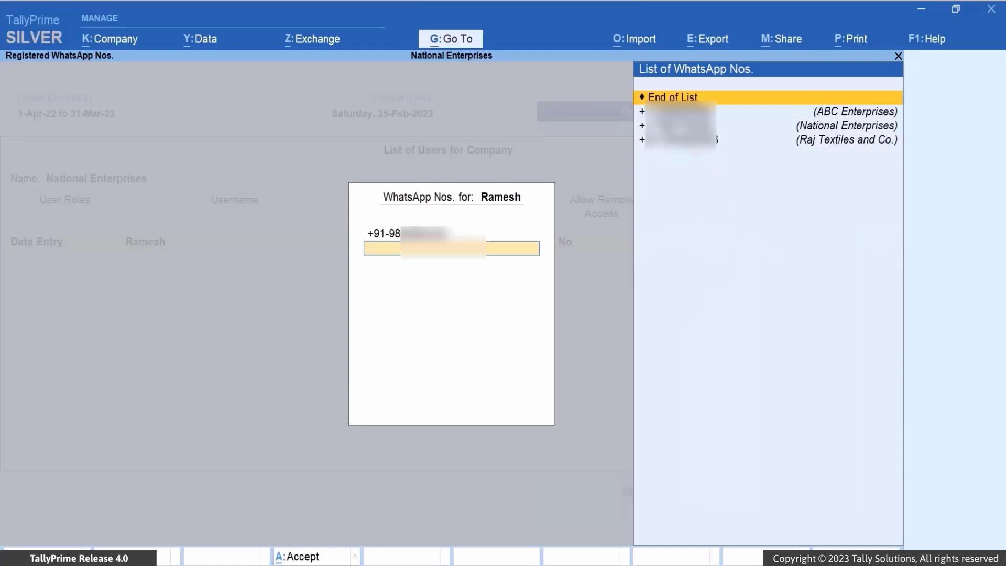
{"action": "left_click", "coordinate": [676, 139]}
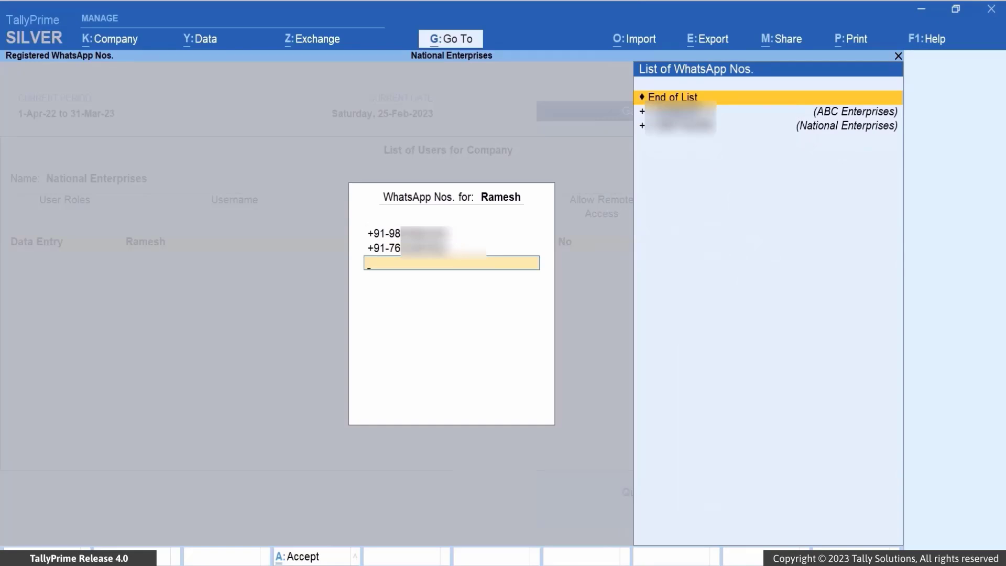
{"action": "left_click", "coordinate": [699, 97]}
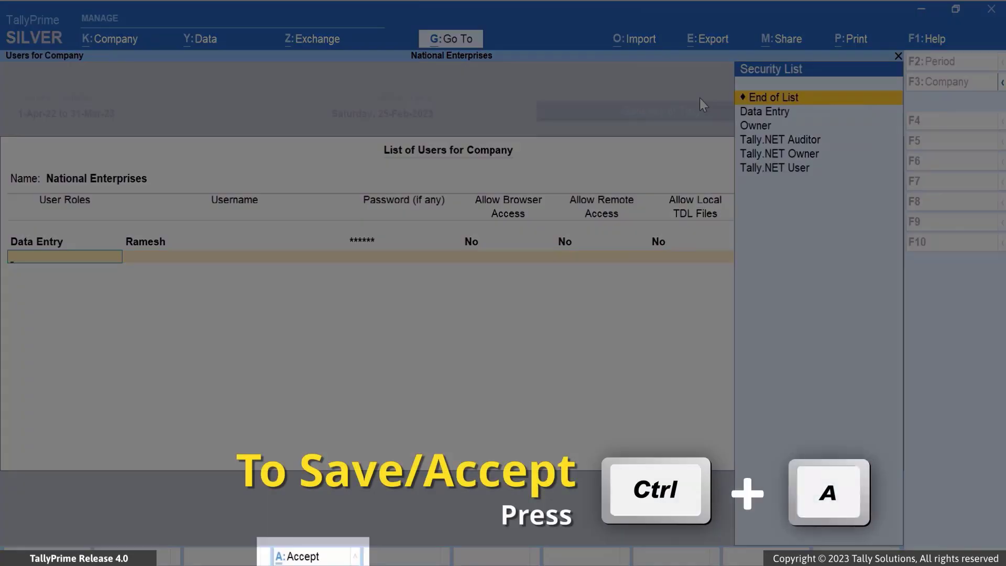
{"action": "key", "text": "ctrl+a"}
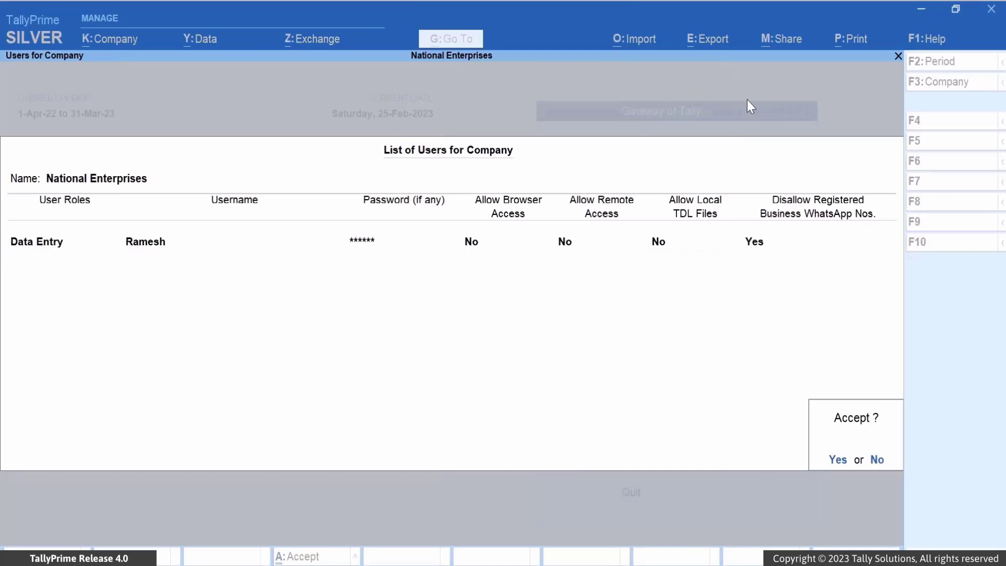
{"action": "left_click", "coordinate": [838, 459]}
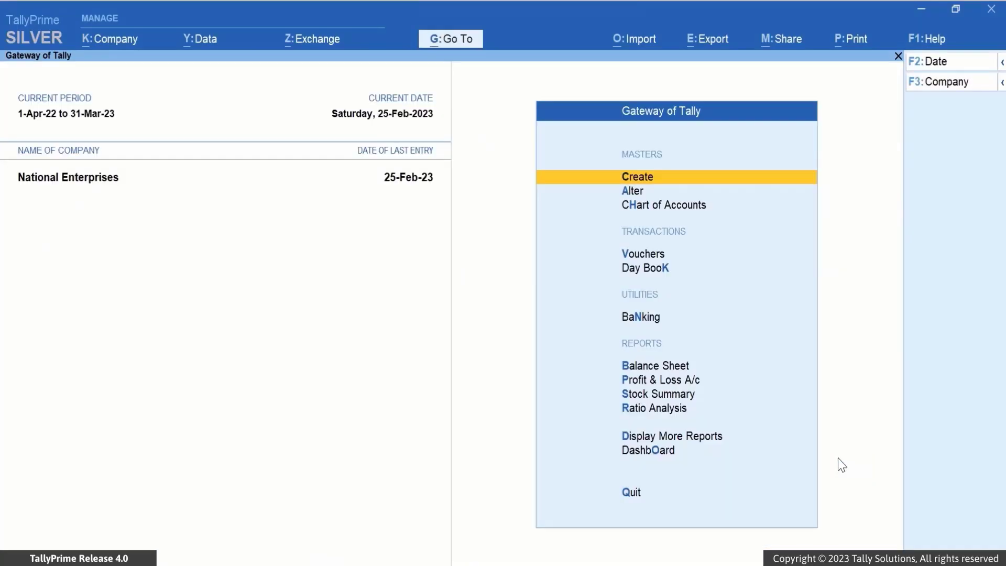